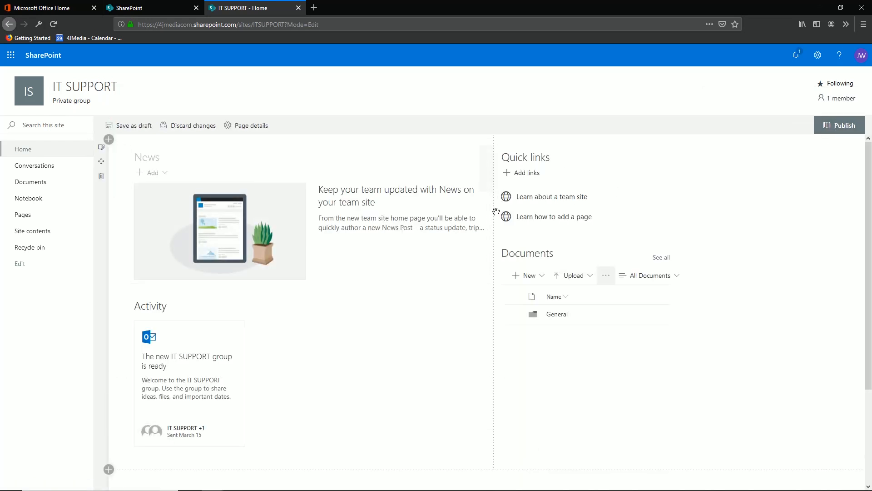
Step: Review the IT SUPPORT site's permissions from the settings panel, then close the panels
{"action": "scroll", "coordinate": [357, 255], "scroll_direction": "down", "scroll_amount": 3}
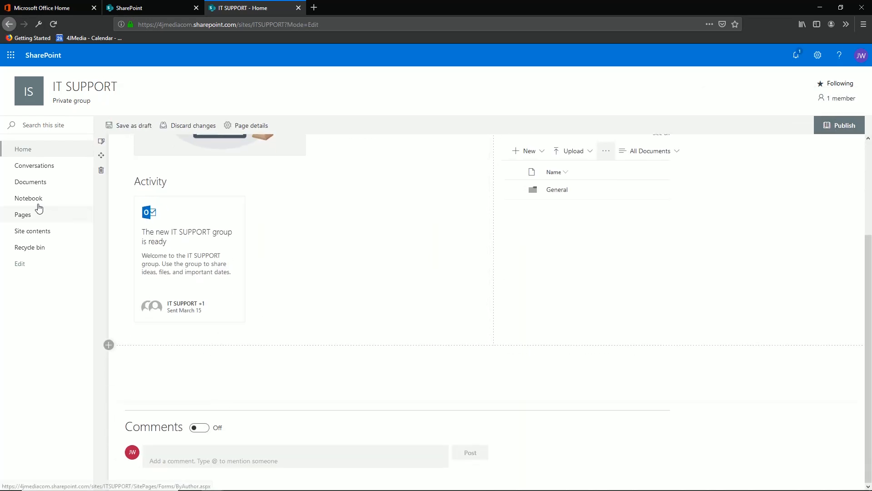
{"action": "left_click", "coordinate": [26, 102]}
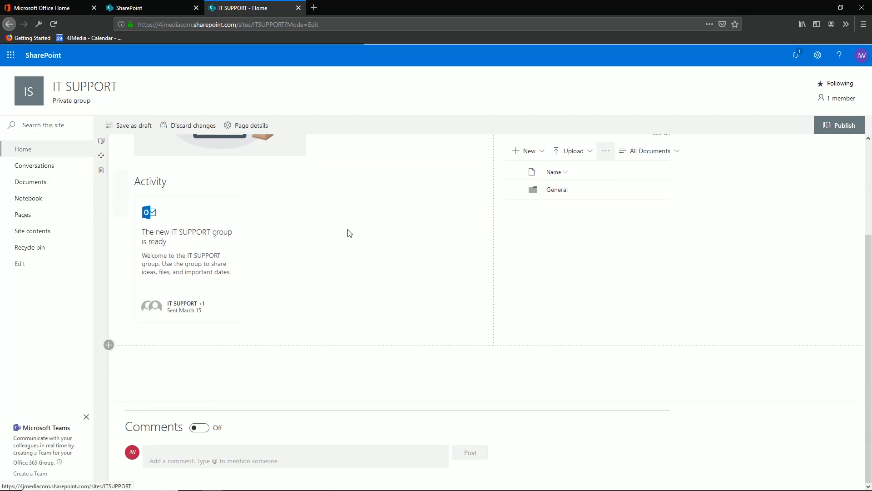
{"action": "left_click", "coordinate": [818, 55]}
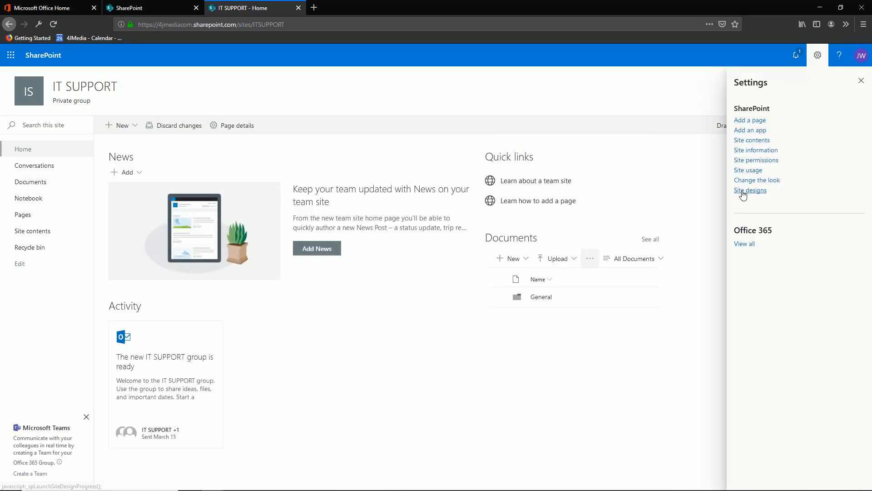
{"action": "left_click", "coordinate": [749, 161]}
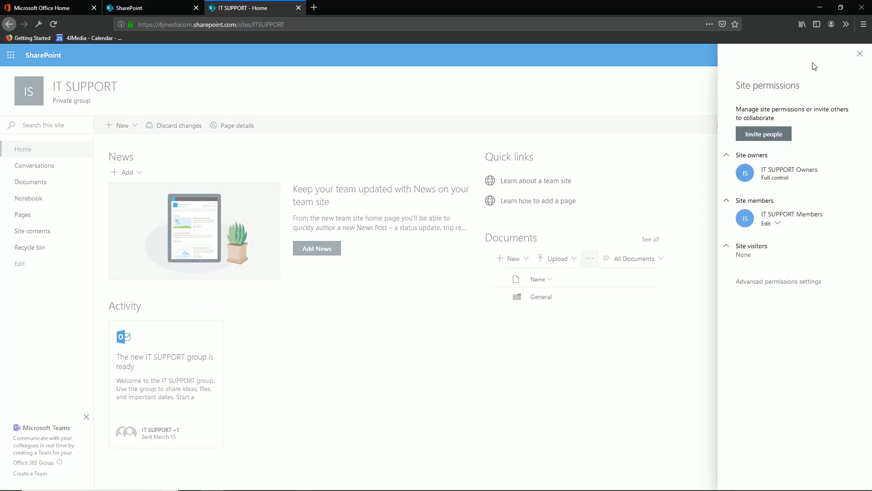
{"action": "left_click", "coordinate": [865, 54]}
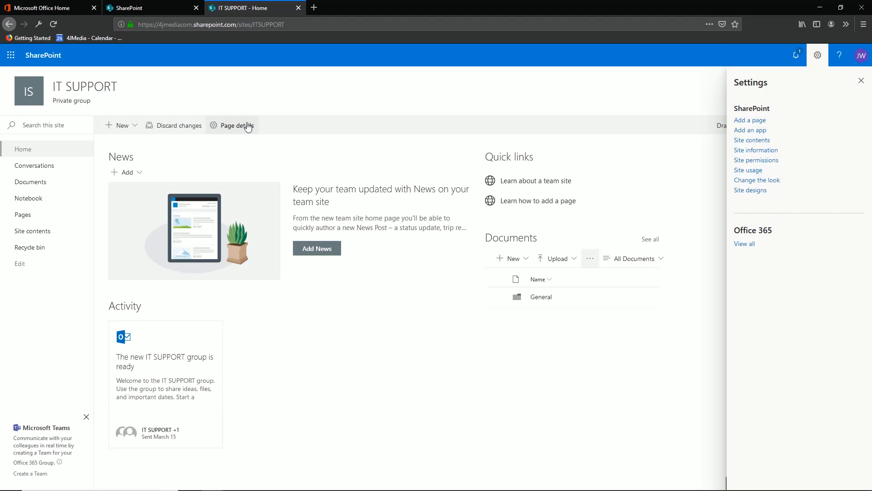
{"action": "left_click", "coordinate": [861, 80]}
{"action": "left_click", "coordinate": [858, 76]}
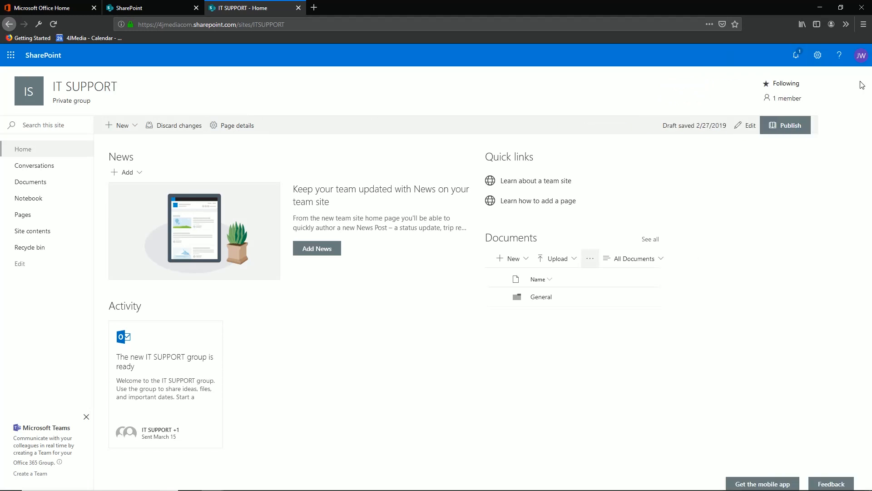
Step: Go to the SharePoint start page, open the followed Community Files site in a new tab, and close that tab
{"action": "left_click", "coordinate": [49, 56]}
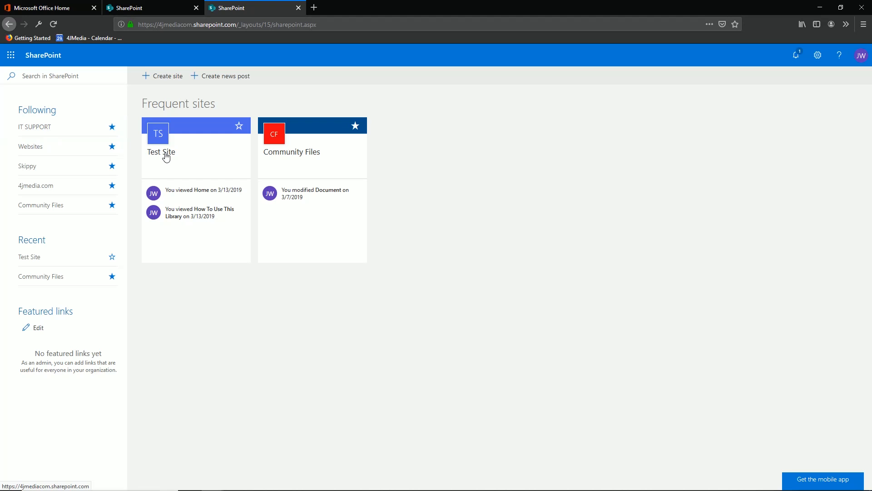
{"action": "left_click", "coordinate": [53, 205]}
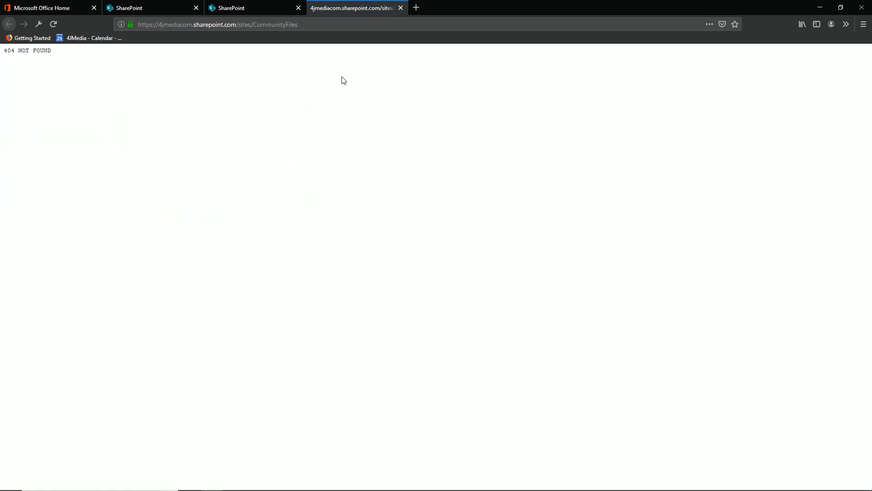
{"action": "middle_click", "coordinate": [369, 8]}
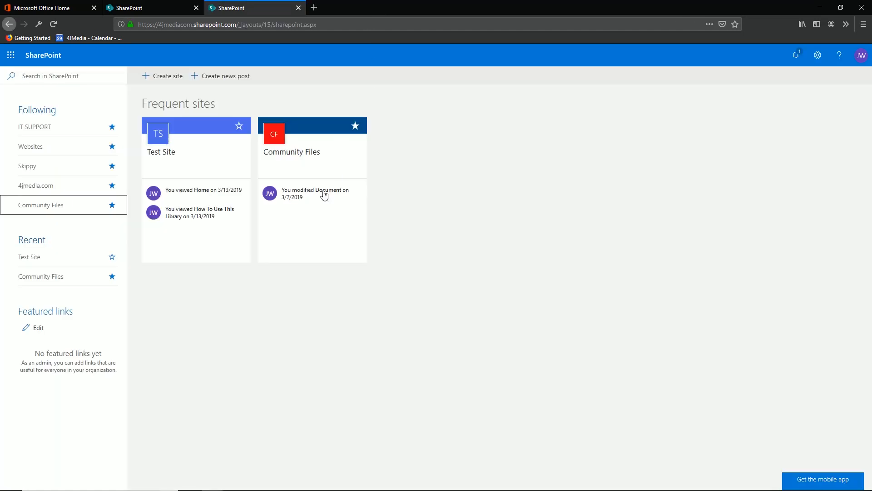
Step: Open Test Site's project task list for editing and mark the skippy task and its three subtasks complete
{"action": "left_click", "coordinate": [185, 159]}
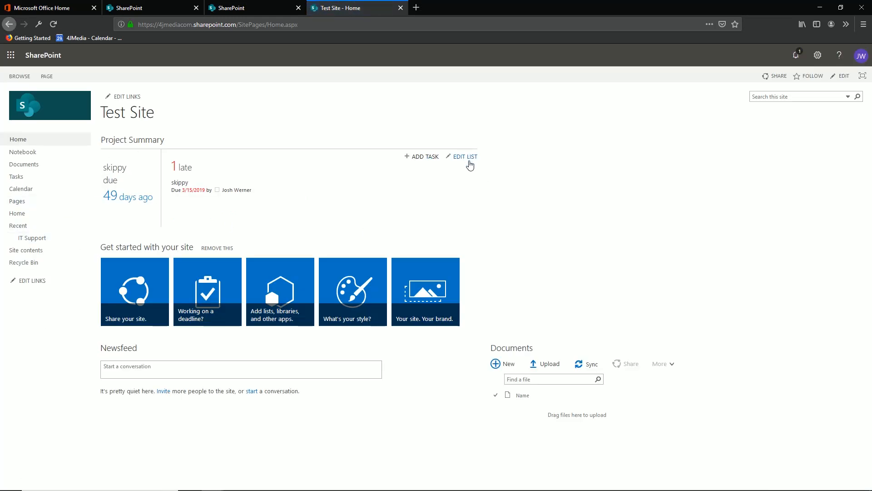
{"action": "left_click", "coordinate": [469, 162]}
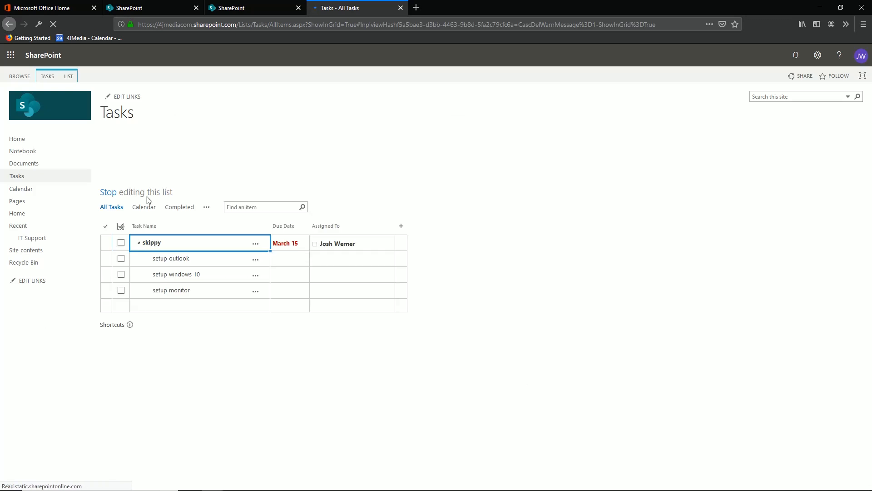
{"action": "left_click", "coordinate": [121, 244]}
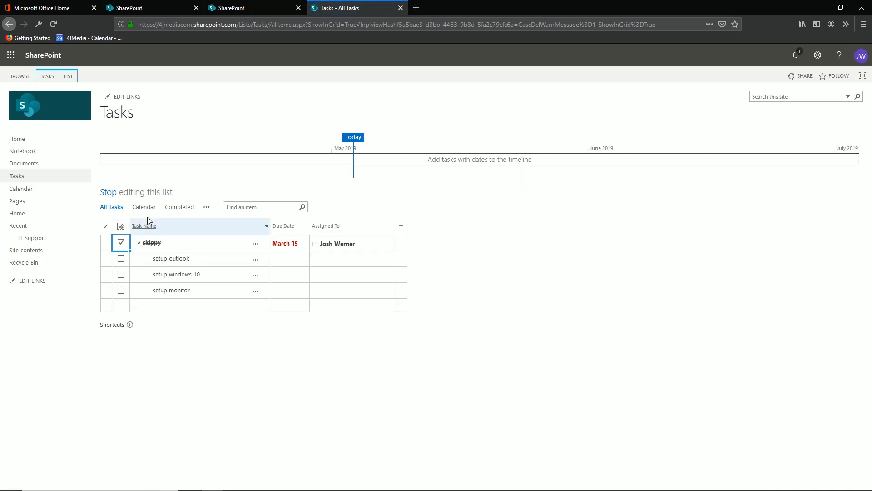
{"action": "left_click", "coordinate": [121, 259]}
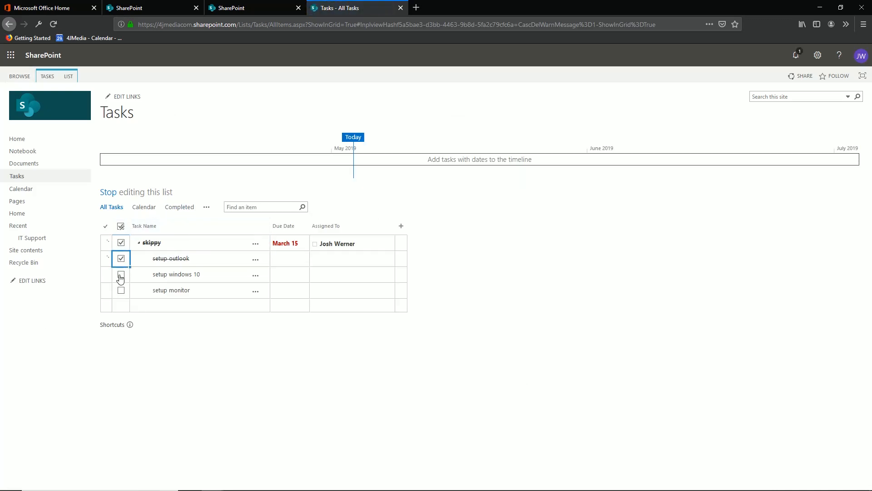
{"action": "left_click", "coordinate": [121, 276]}
{"action": "left_click", "coordinate": [121, 291]}
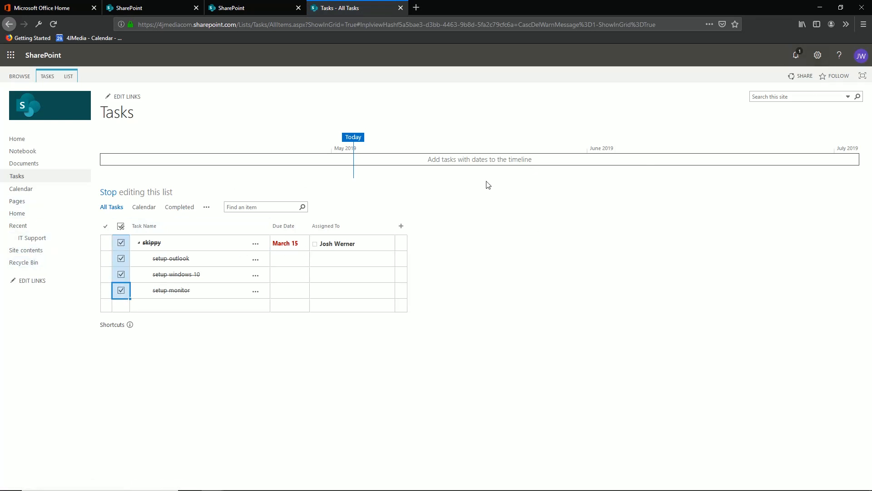
Step: Open the Documents library and review its Edit New menu options without saving any change
{"action": "left_click", "coordinate": [121, 96]}
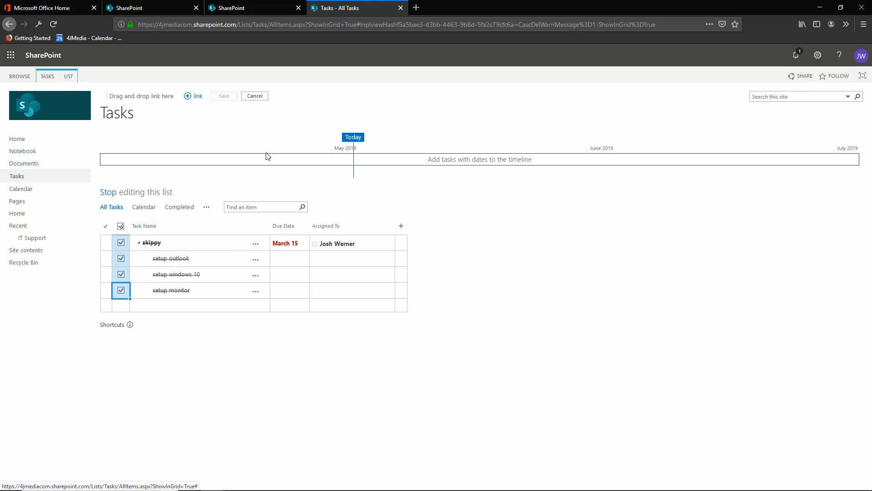
{"action": "left_click", "coordinate": [32, 163]}
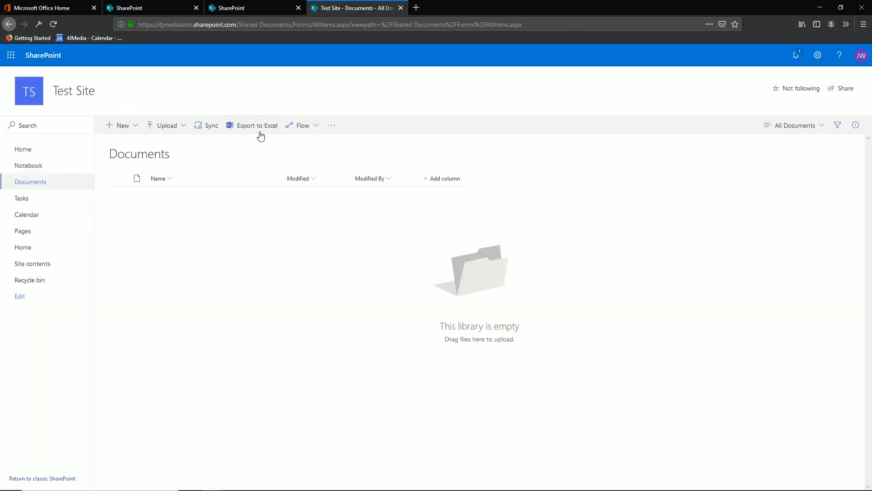
{"action": "left_click", "coordinate": [120, 130]}
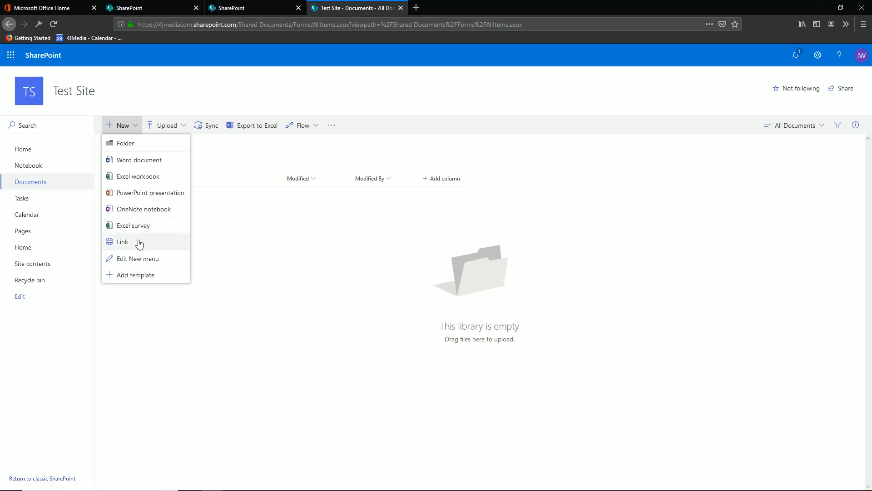
{"action": "left_click", "coordinate": [137, 263]}
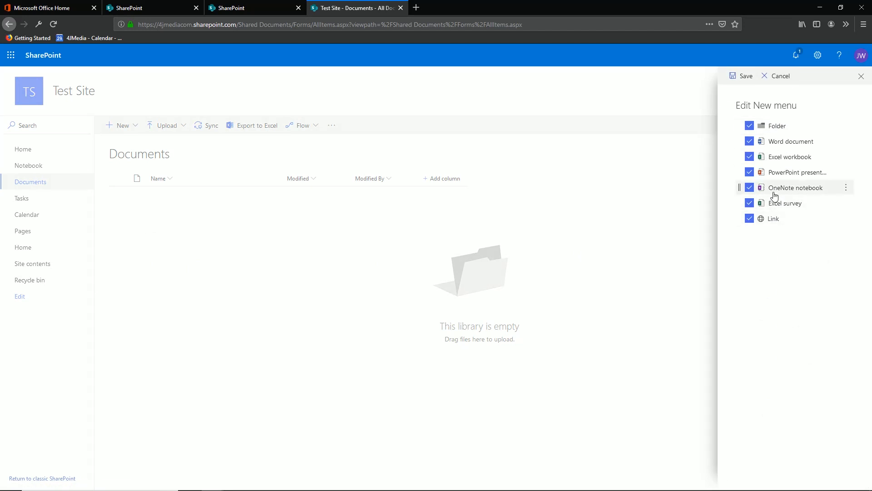
{"action": "left_click", "coordinate": [846, 219]}
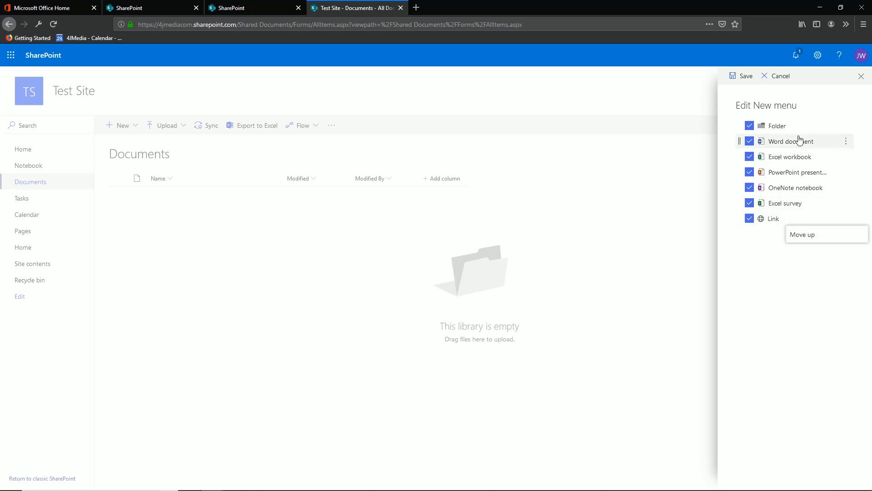
{"action": "left_click", "coordinate": [232, 247]}
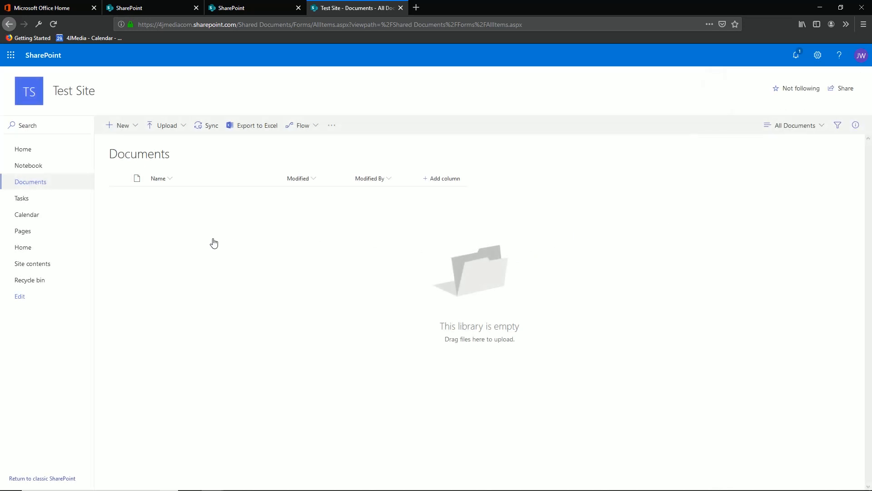
Step: Browse the Test Site's Calendar, Pages, Site contents and Site settings pages
{"action": "left_click", "coordinate": [33, 214]}
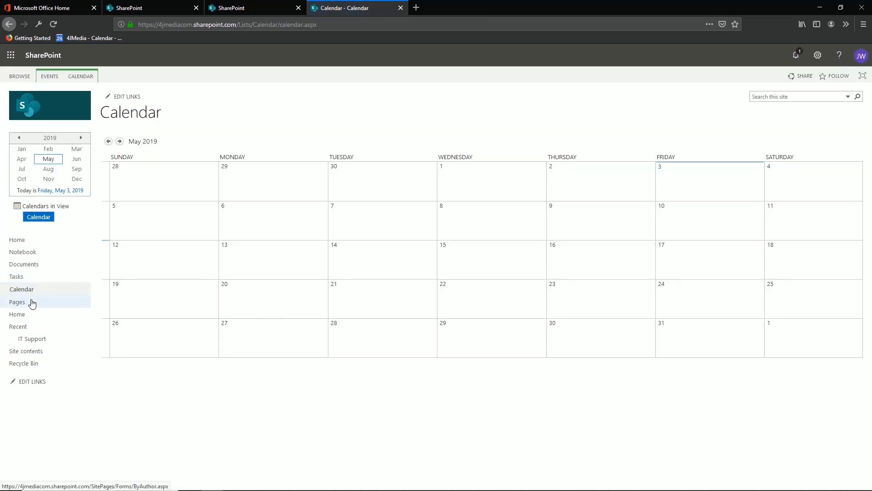
{"action": "left_click", "coordinate": [31, 303]}
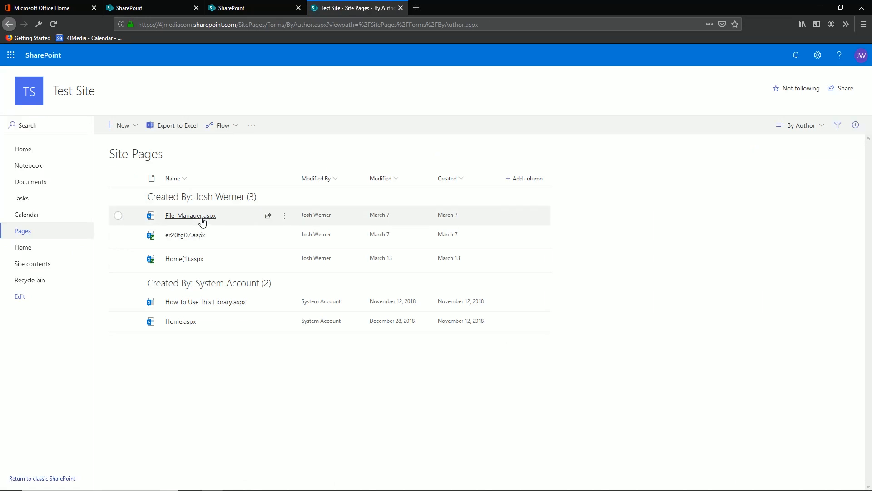
{"action": "left_click", "coordinate": [33, 263]}
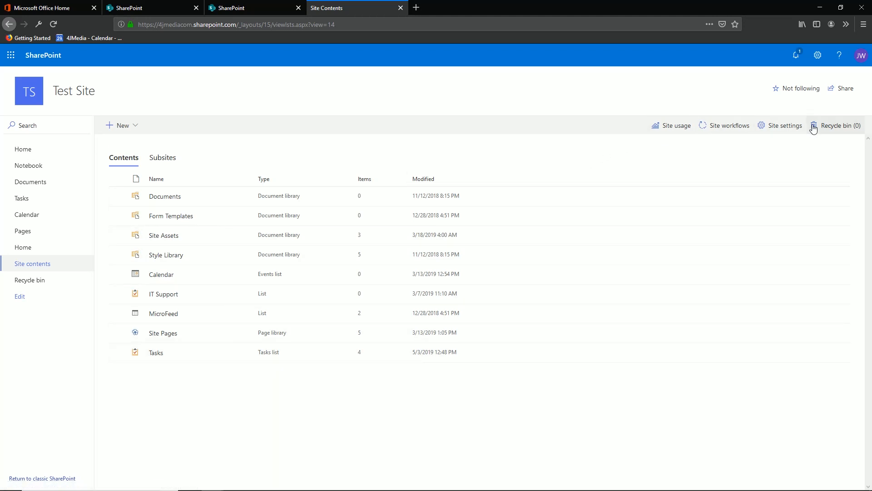
{"action": "left_click", "coordinate": [791, 133]}
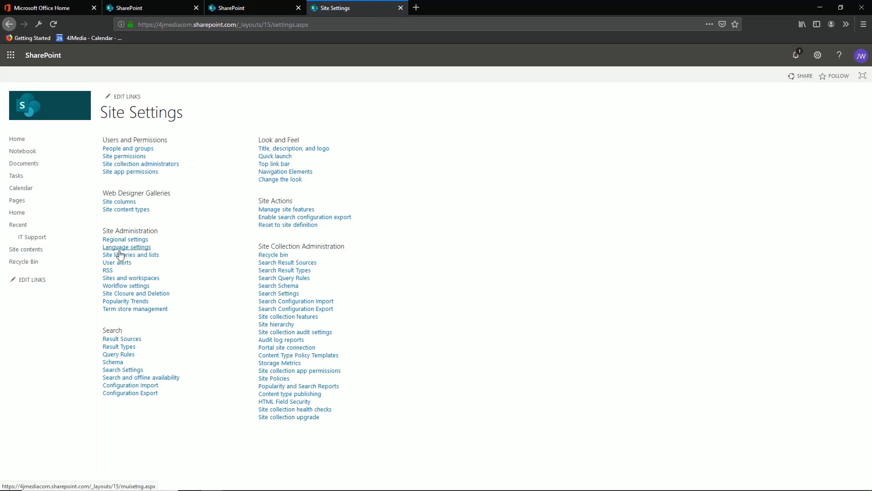
{"action": "left_click", "coordinate": [16, 254]}
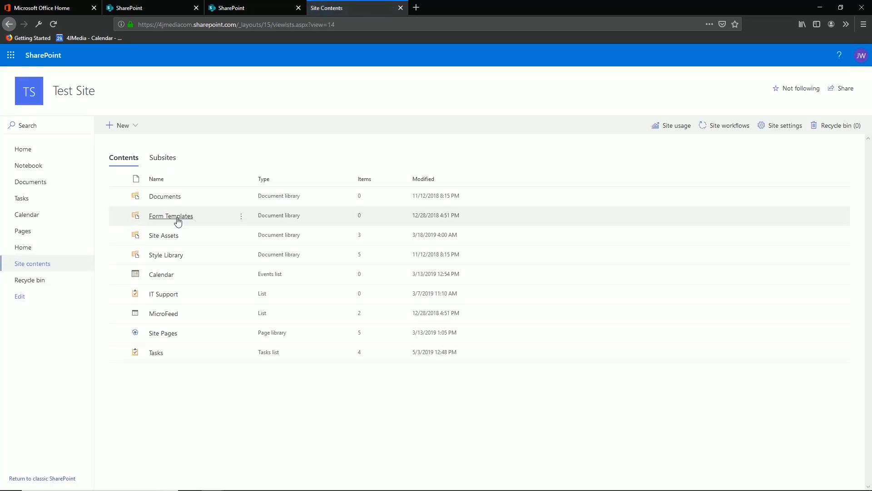
Step: Open Site permissions from site settings and cancel the Grant Permissions share dialog
{"action": "left_click", "coordinate": [782, 126]}
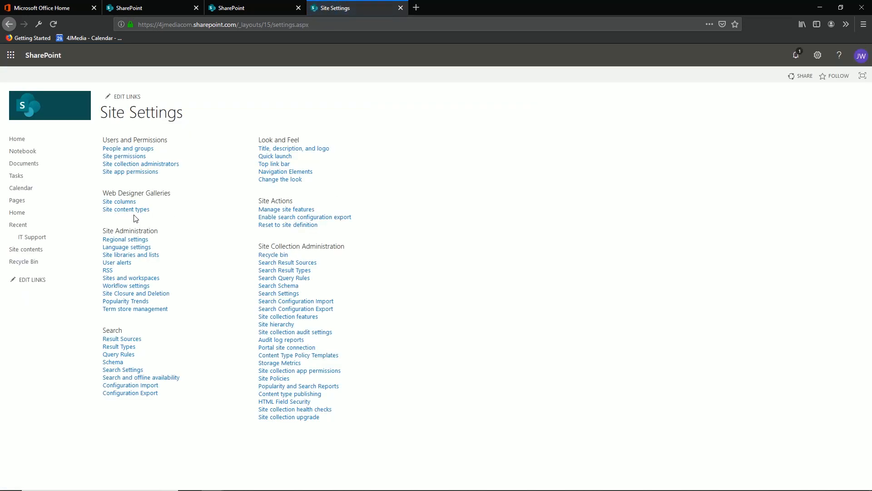
{"action": "left_click", "coordinate": [132, 158]}
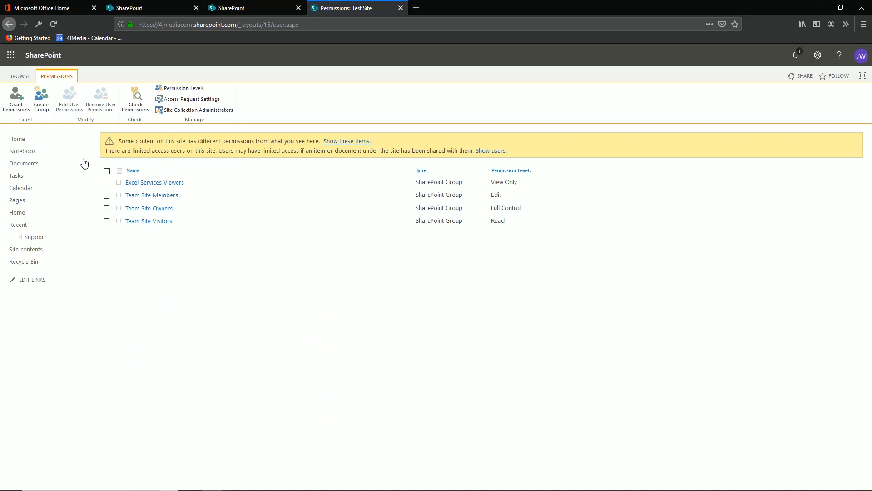
{"action": "left_click", "coordinate": [25, 111]}
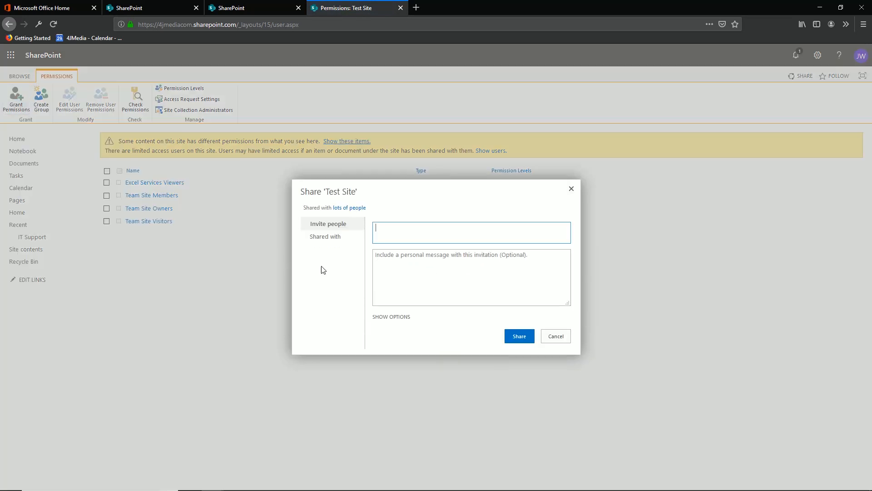
{"action": "left_click", "coordinate": [549, 336]}
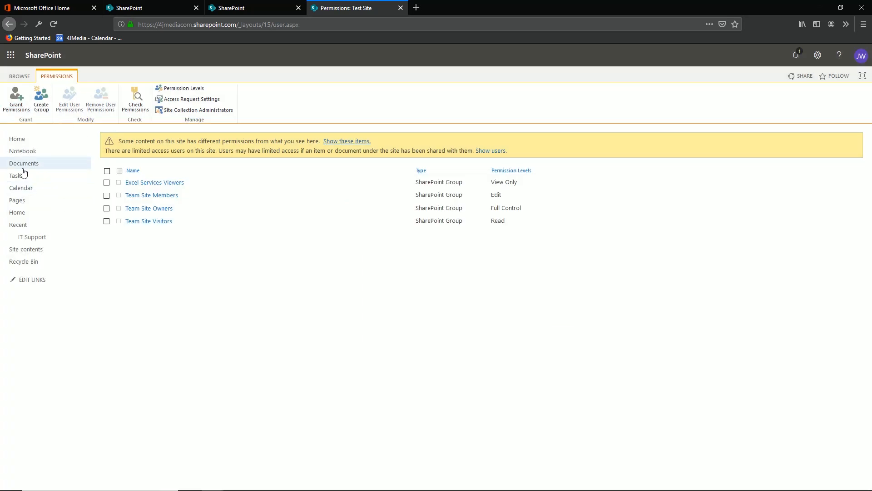
Step: Return to the Test Site home page and view the commands available for the page
{"action": "left_click", "coordinate": [35, 142]}
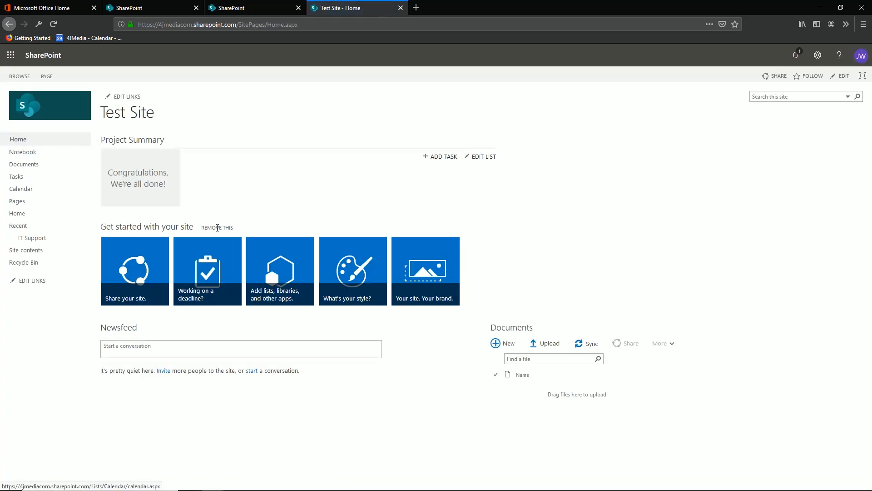
{"action": "left_click", "coordinate": [47, 76]}
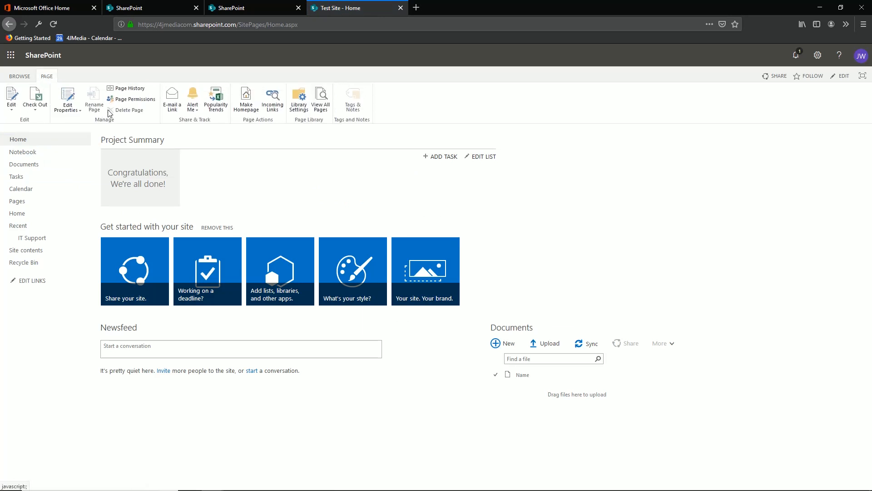
{"action": "right_click", "coordinate": [785, 91]}
{"action": "left_click", "coordinate": [677, 131]}
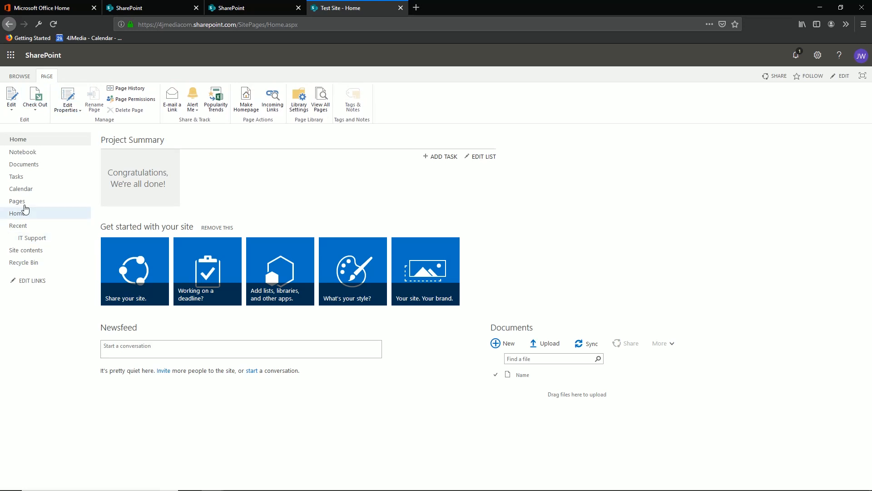
Step: Open the Home(1) page, switch it to edit mode, and publish it
{"action": "left_click", "coordinate": [20, 212]}
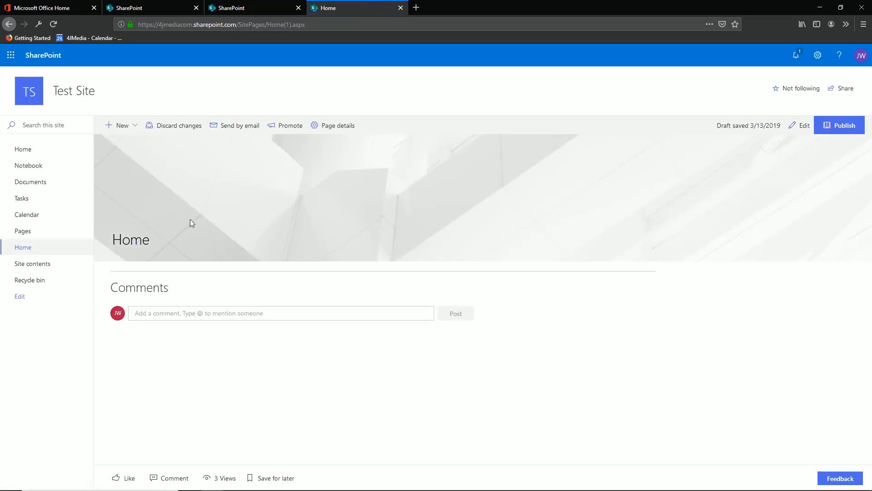
{"action": "double_click", "coordinate": [76, 93]}
{"action": "left_click", "coordinate": [801, 125]}
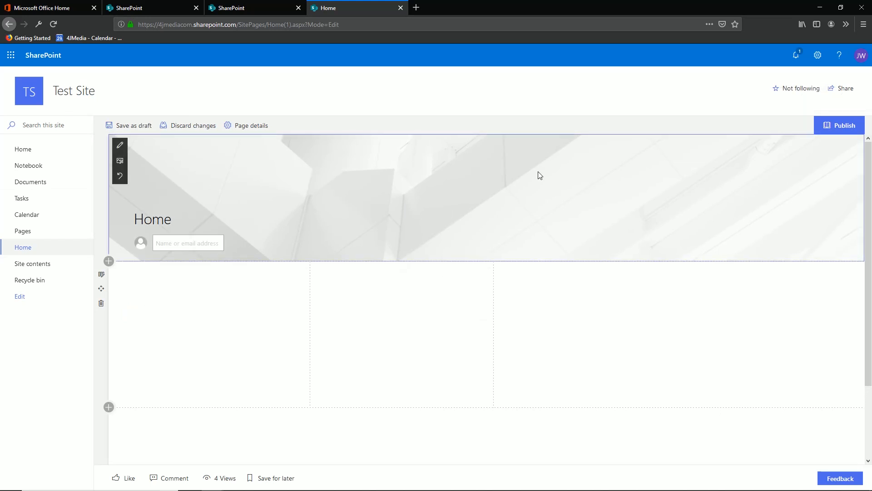
{"action": "left_click", "coordinate": [841, 124]}
{"action": "right_click", "coordinate": [672, 278]}
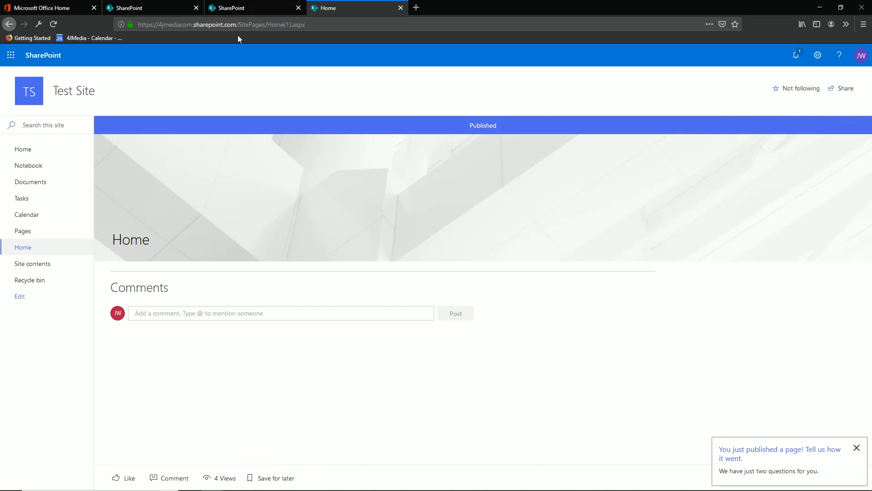
Step: Copy the SharePoint site's base URL from the address bar
{"action": "left_click_drag", "start_coordinate": [237, 26], "coordinate": [117, 26]}
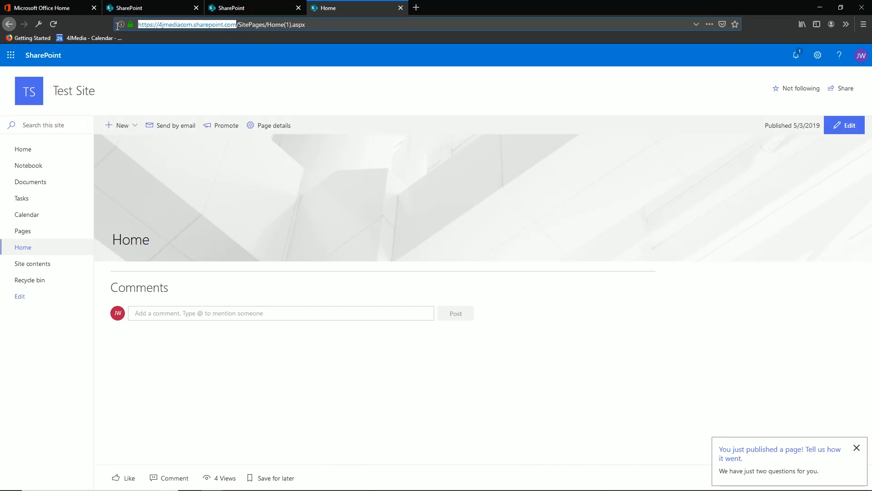
{"action": "right_click", "coordinate": [170, 26]}
{"action": "left_click", "coordinate": [203, 56]}
Step: Try to open the copied site URL in a new private browser window
{"action": "left_click", "coordinate": [863, 25]}
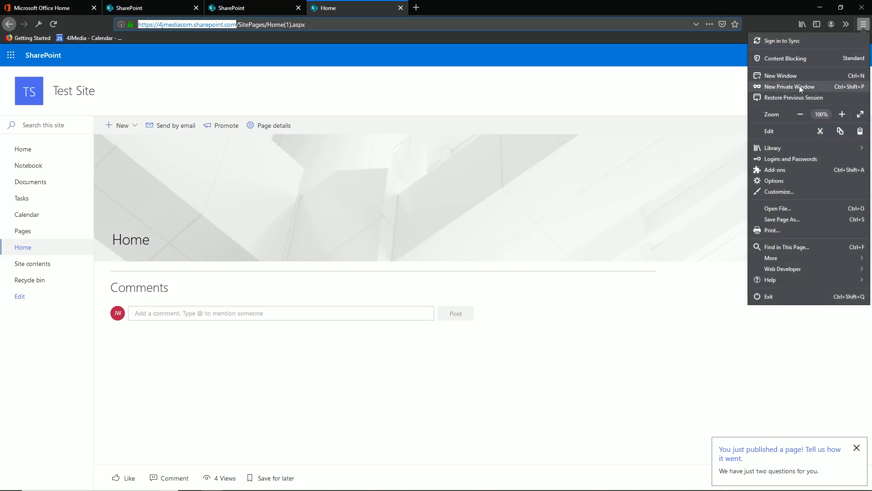
{"action": "left_click", "coordinate": [800, 86]}
{"action": "right_click", "coordinate": [270, 25]}
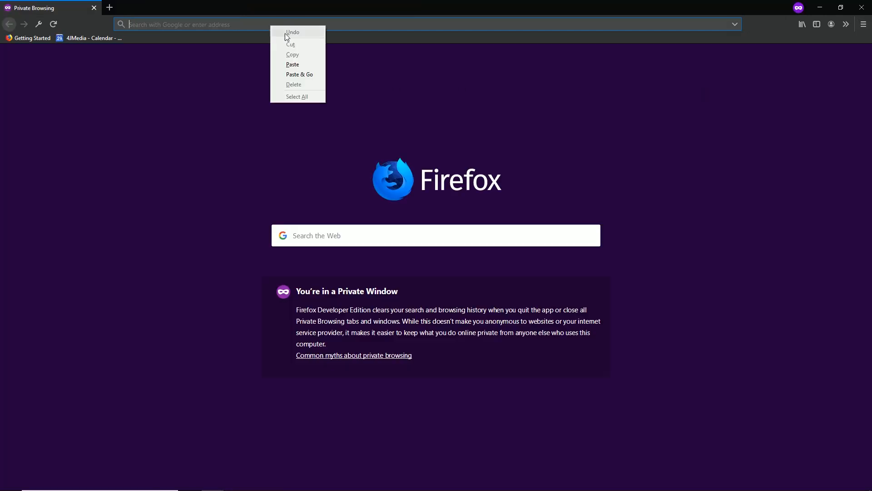
{"action": "left_click", "coordinate": [294, 75]}
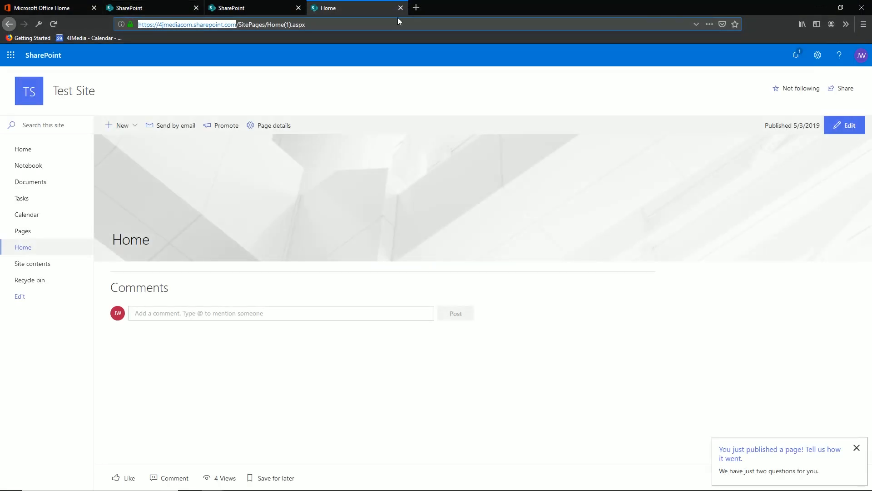
Step: Open a new browser tab and load the copied site URL to reach the Test Site home page
{"action": "left_click", "coordinate": [416, 8]}
{"action": "right_click", "coordinate": [379, 26]}
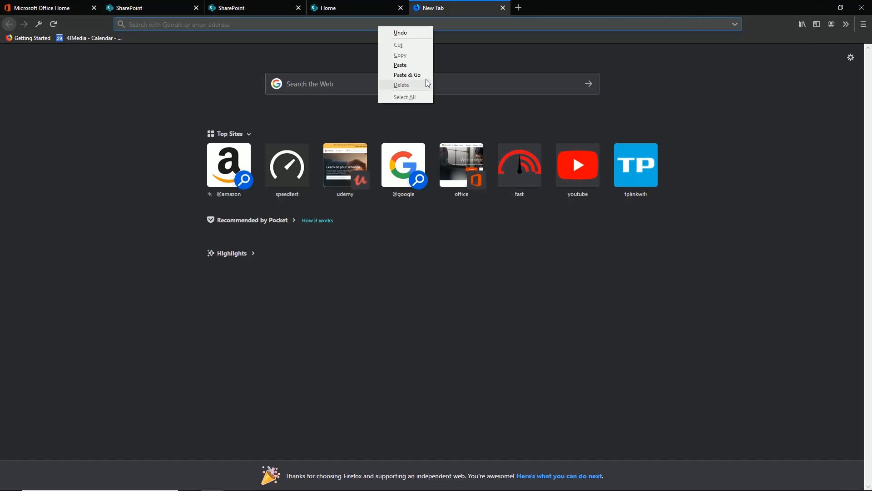
{"action": "left_click", "coordinate": [422, 75]}
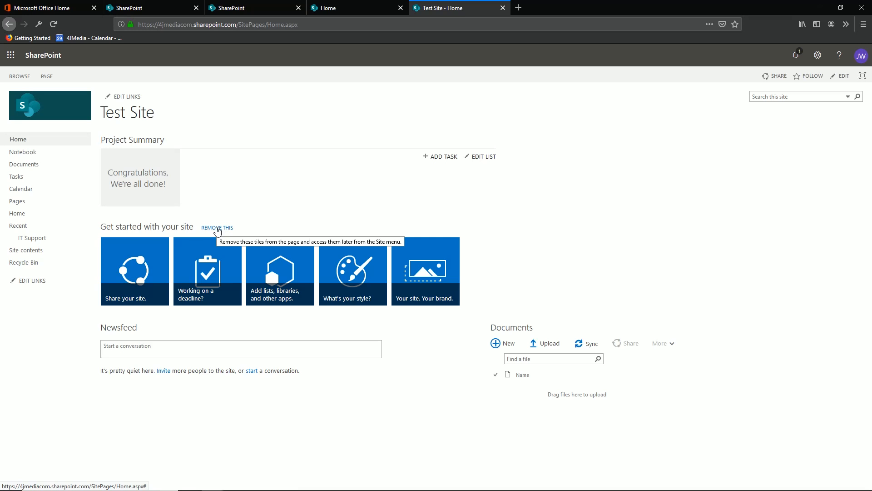
Step: Remove the "Get started with your site" tiles from the Test Site home page
{"action": "left_click", "coordinate": [217, 228]}
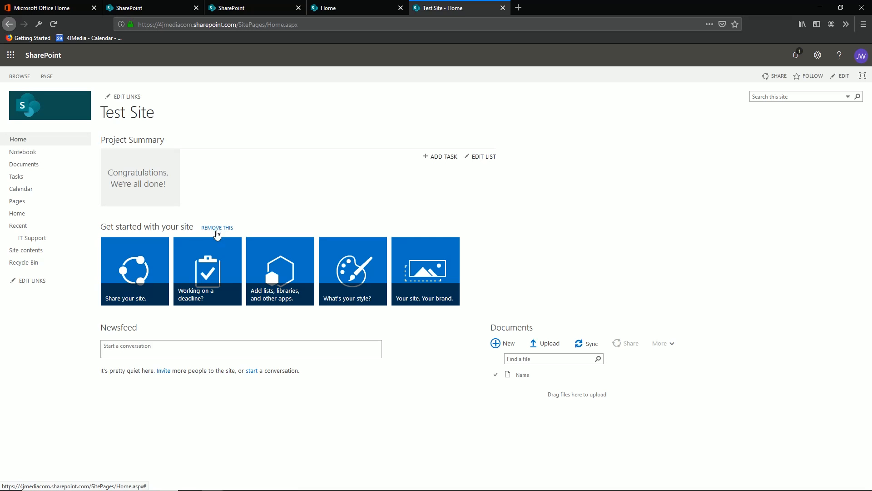
{"action": "left_click", "coordinate": [485, 222]}
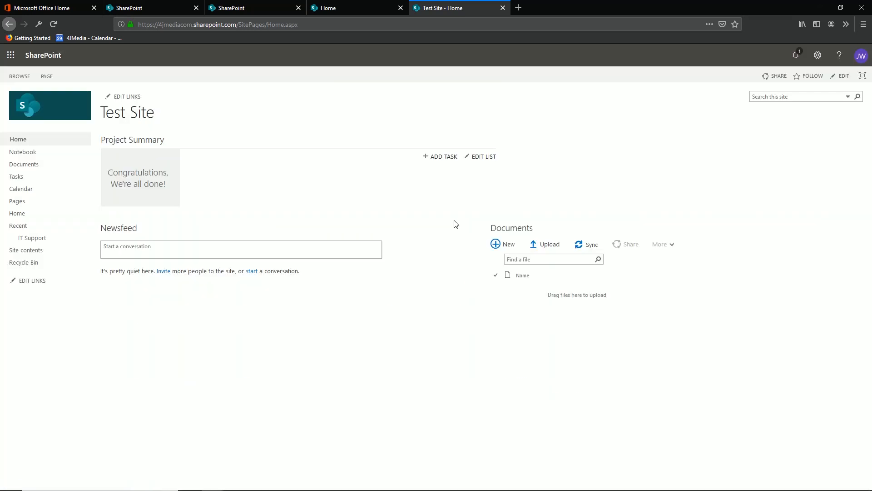